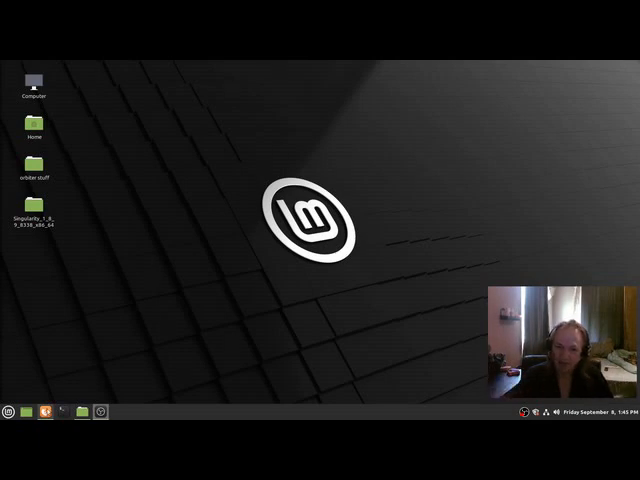
Step: Restore the Firefox window showing the Cockatrice homepage from the taskbar
click(45, 411)
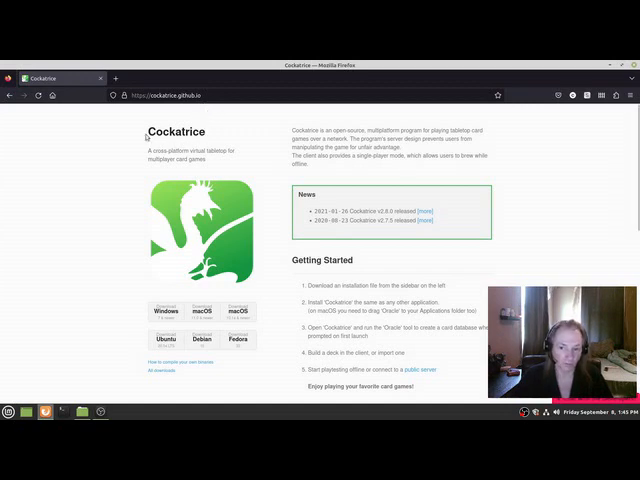
Step: Briefly select the Cockatrice heading, then minimize Firefox to show the bare desktop
drag(148, 131, 209, 133)
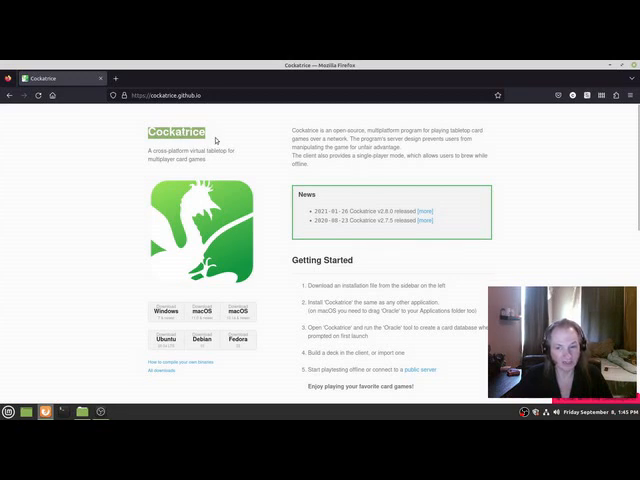
click(216, 140)
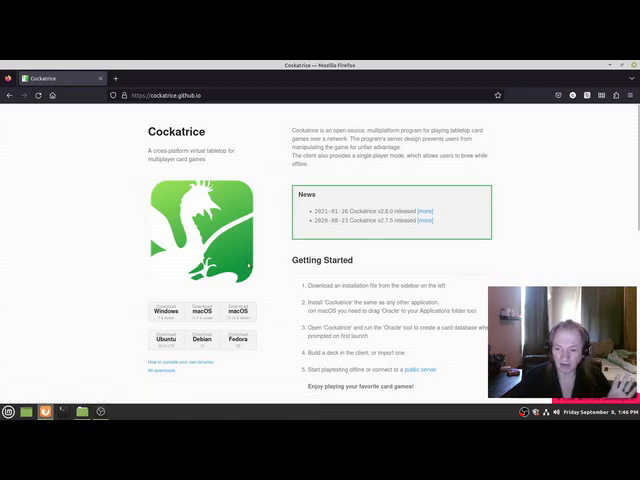
click(608, 68)
mouse_move(82, 411)
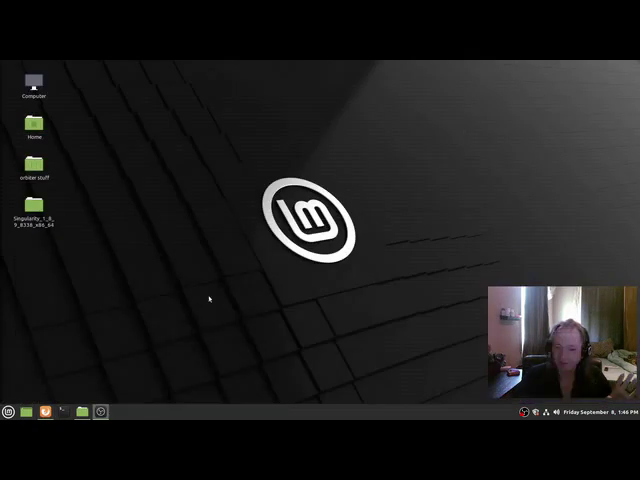
click(82, 410)
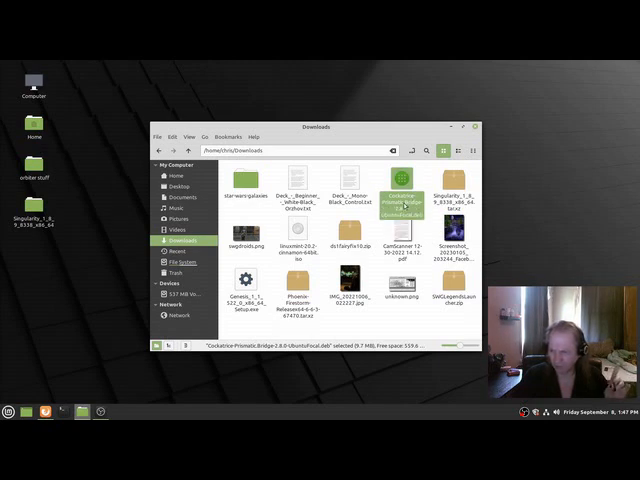
click(476, 129)
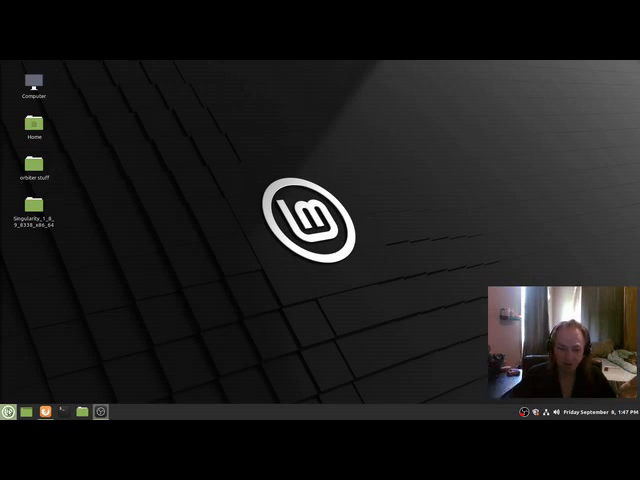
click(8, 411)
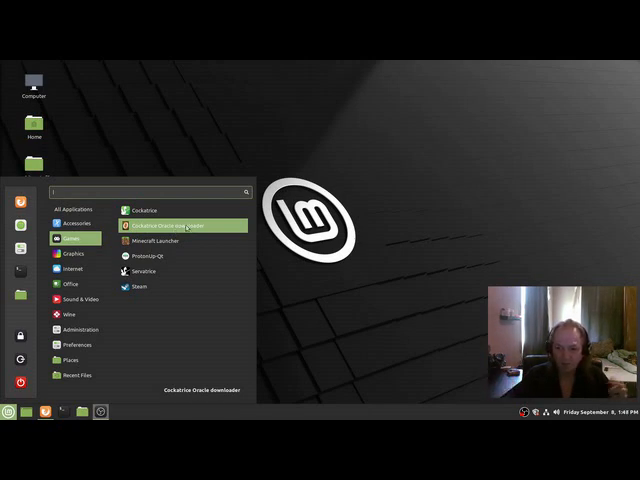
Step: Launch Cockatrice from the Games category of the Mint menu
click(182, 212)
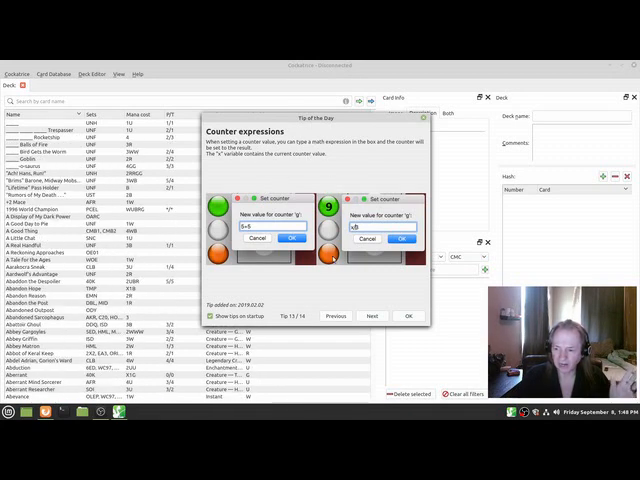
Step: Page through two Tip of the Day entries and dismiss the tips dialog
click(372, 316)
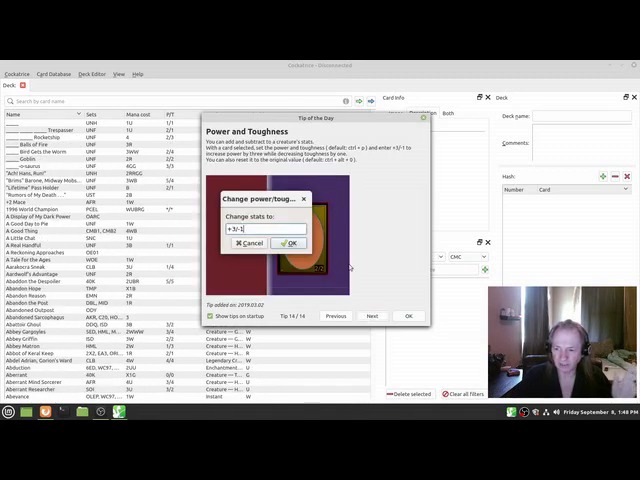
click(372, 316)
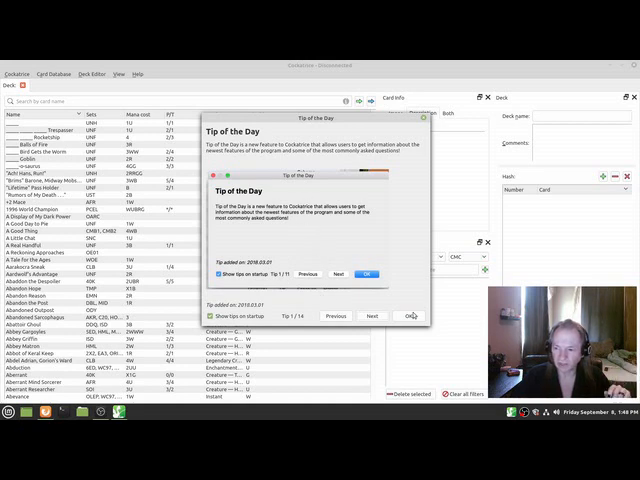
click(408, 316)
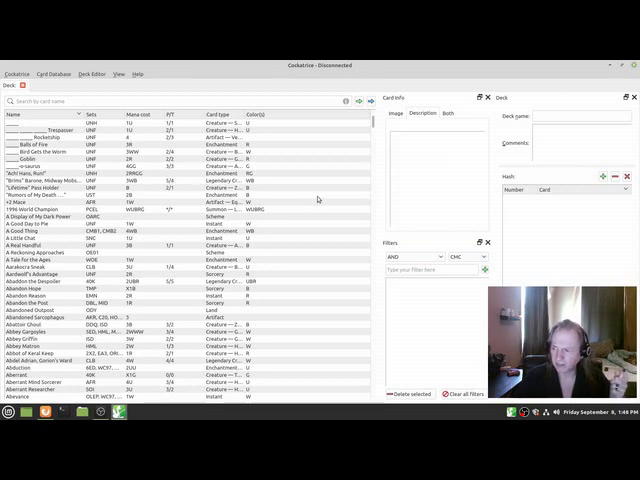
Step: View the Goblin card's info, switching between picture, text and combined displays
click(95, 159)
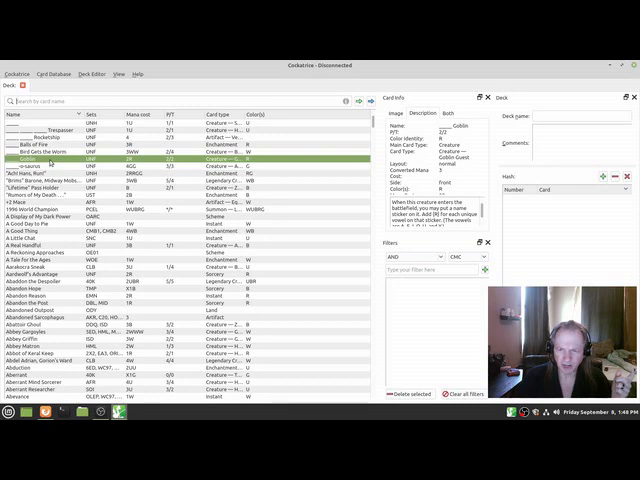
click(398, 114)
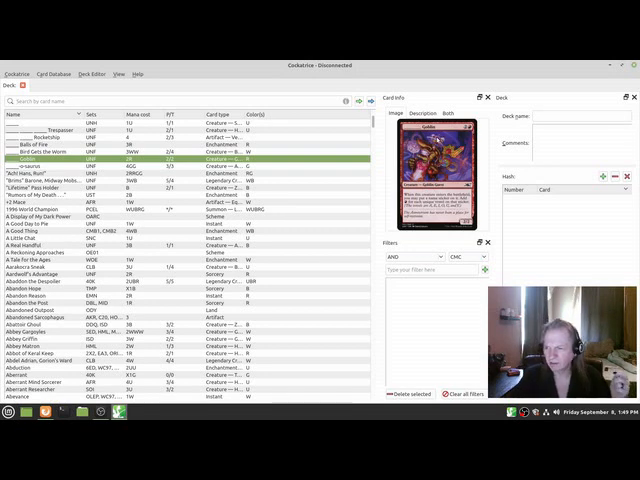
click(424, 113)
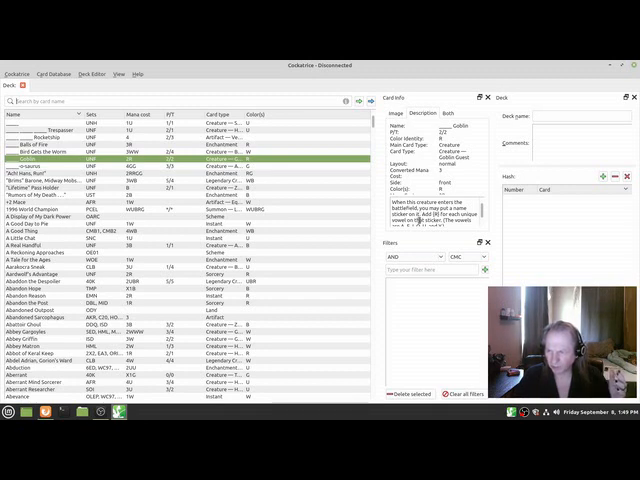
scroll(441, 221, down, 1)
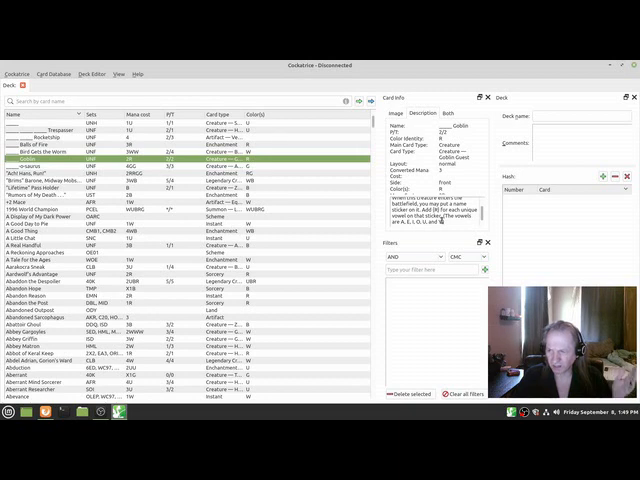
click(448, 113)
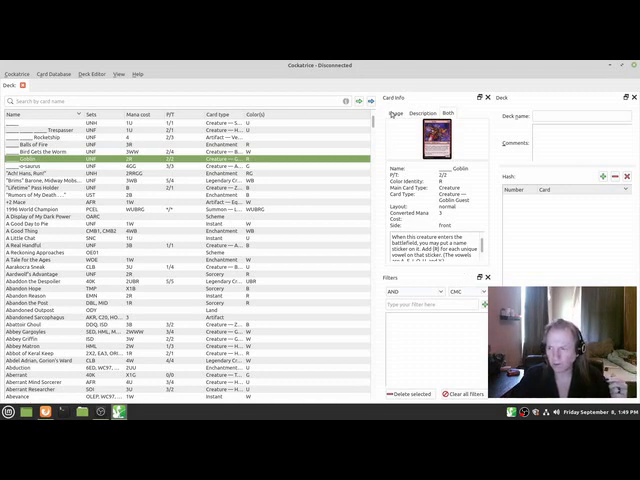
click(393, 114)
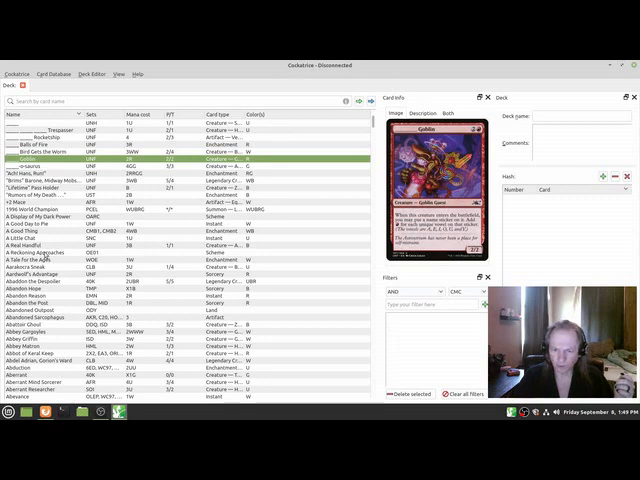
Step: Show details for A Real Handful and bring up the Deck Editor menu commands
click(41, 246)
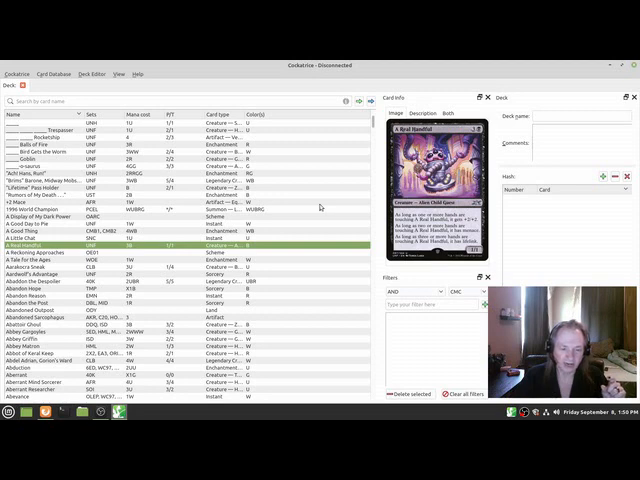
click(93, 76)
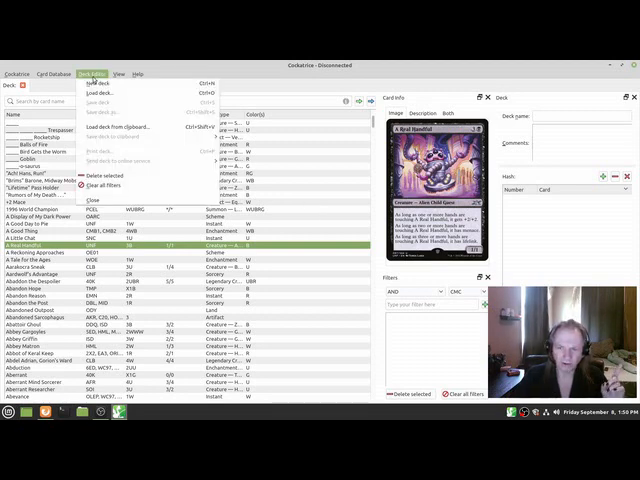
Step: Load the saved vampire.cod deck, listing its 60 maindeck cards by type
click(99, 92)
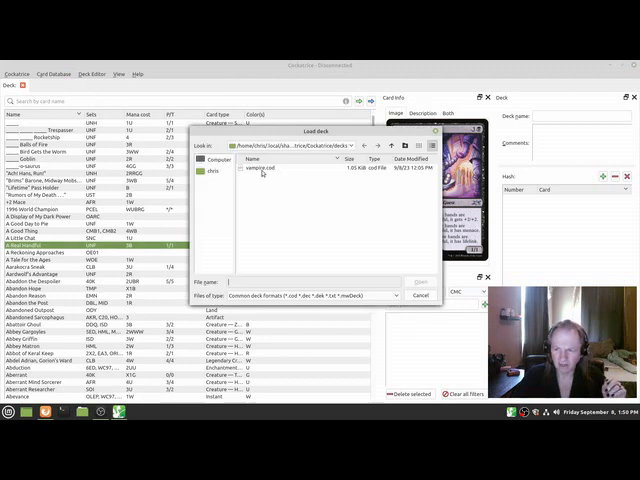
click(262, 170)
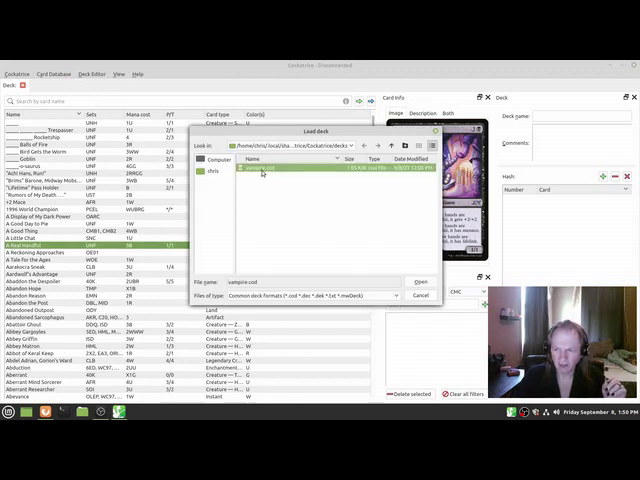
click(420, 283)
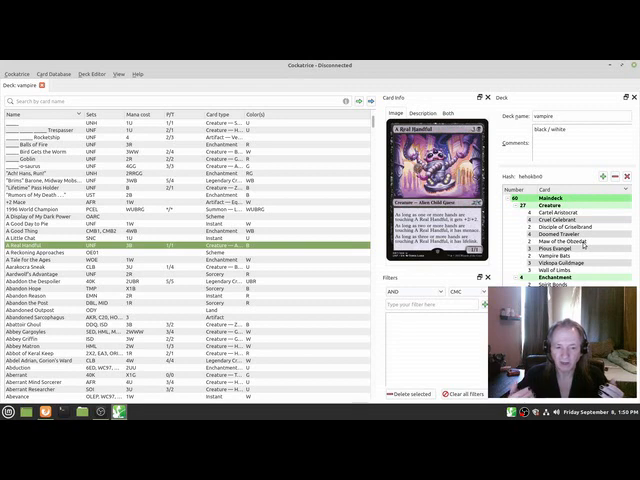
scroll(200, 245, down, 1)
scroll(190, 245, up, 1)
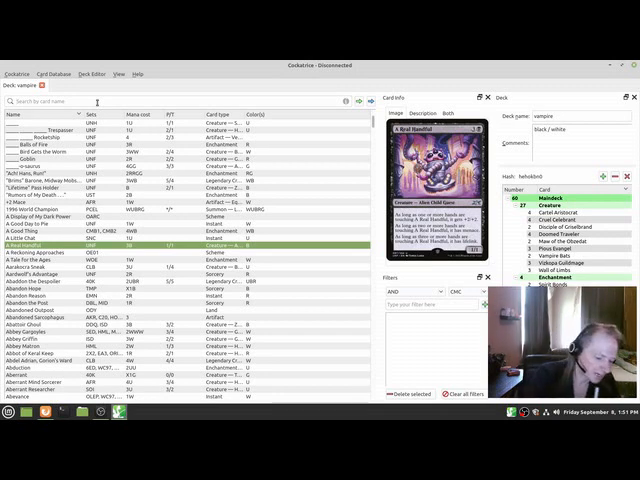
text(a)
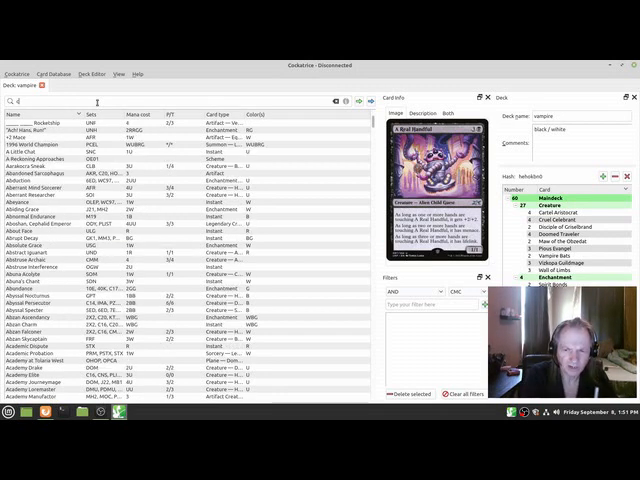
text(vampire)
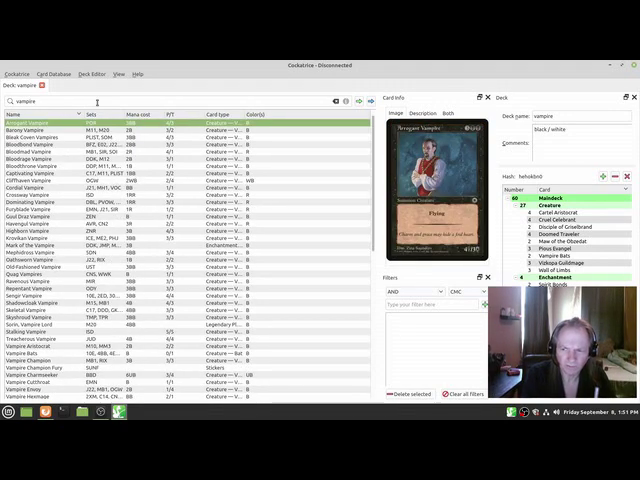
Step: Add Arrogant Vampire from the vampire search results, bringing the maindeck to 61 cards
key(Return)
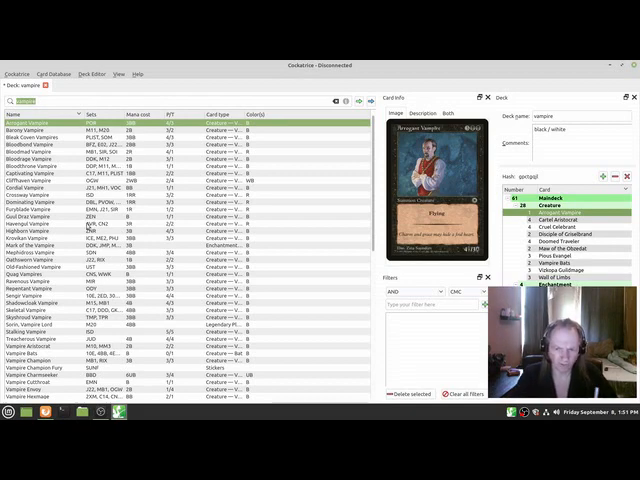
scroll(94, 224, down, 3)
scroll(94, 224, down, 3)
scroll(94, 224, down, 3)
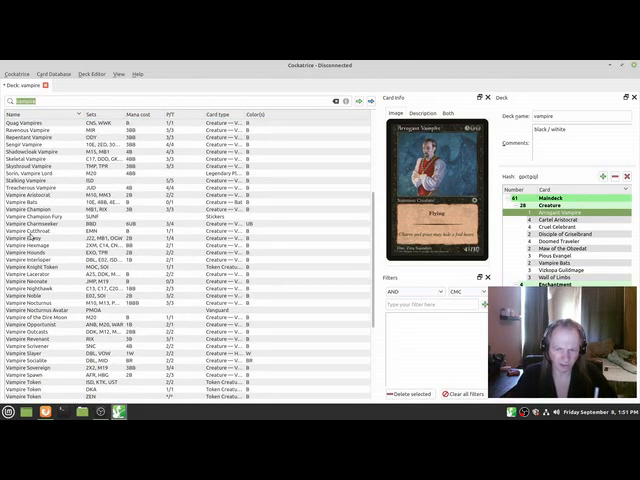
scroll(40, 230, down, 5)
scroll(40, 260, down, 3)
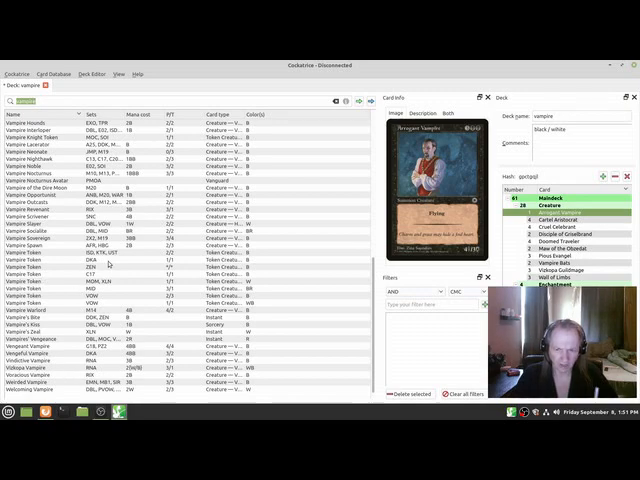
scroll(108, 264, up, 5)
scroll(108, 264, up, 5)
scroll(108, 264, up, 5)
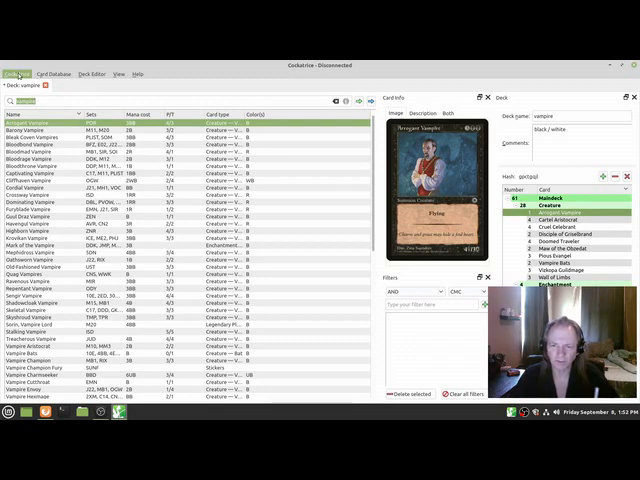
Step: Set the Appearance theme to VelvetMarble in Settings and accept the change
click(17, 74)
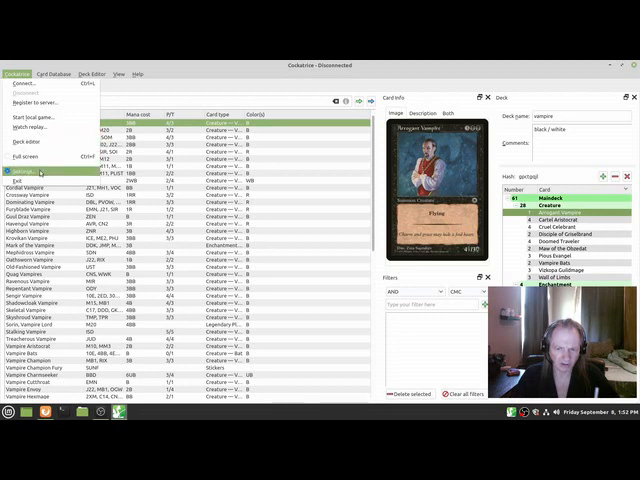
click(30, 172)
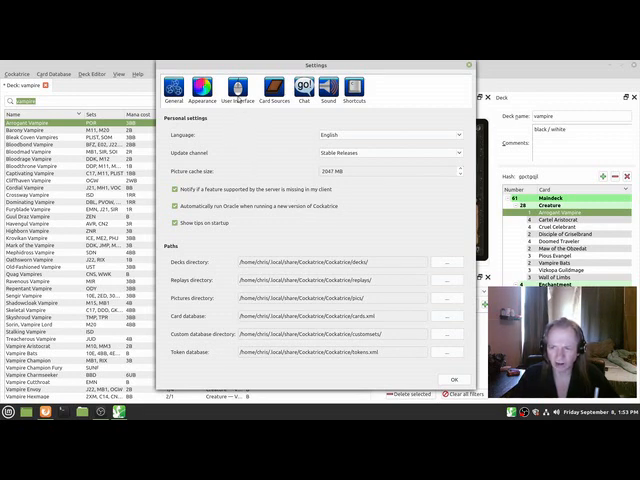
click(203, 92)
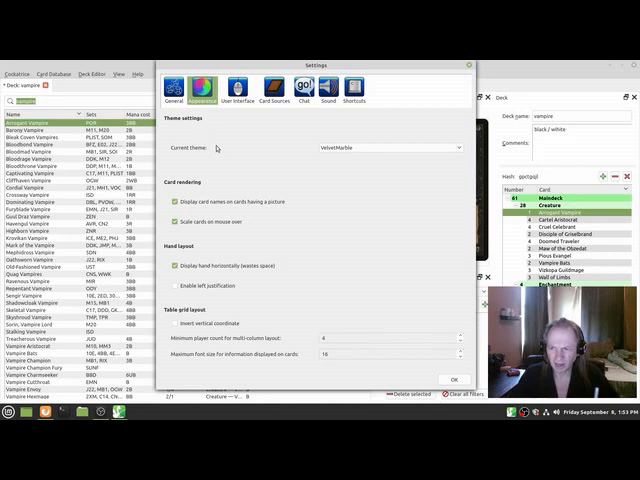
click(398, 148)
click(398, 148)
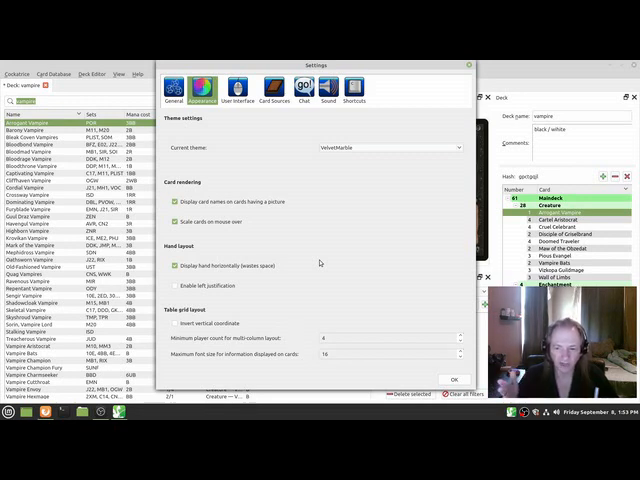
click(455, 382)
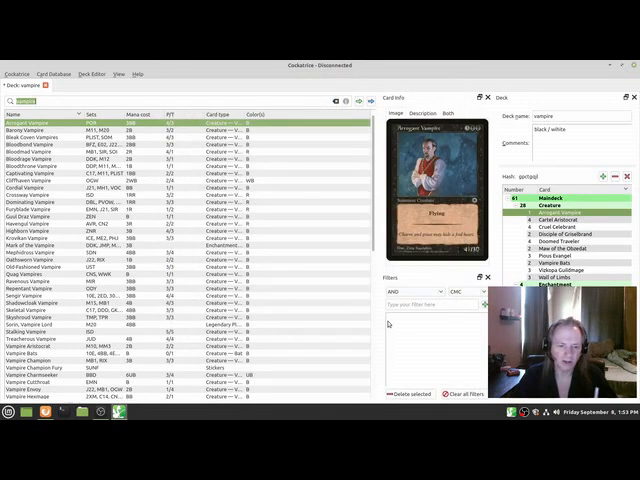